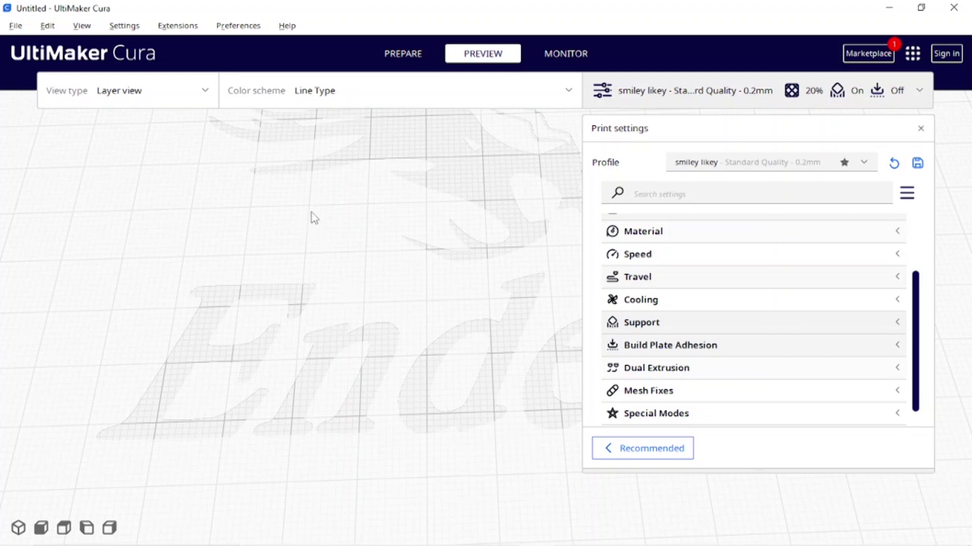
Step: Add a 20 x 20 x 20 mm calibration cube to the build plate from the Part for calibration extension
click(170, 27)
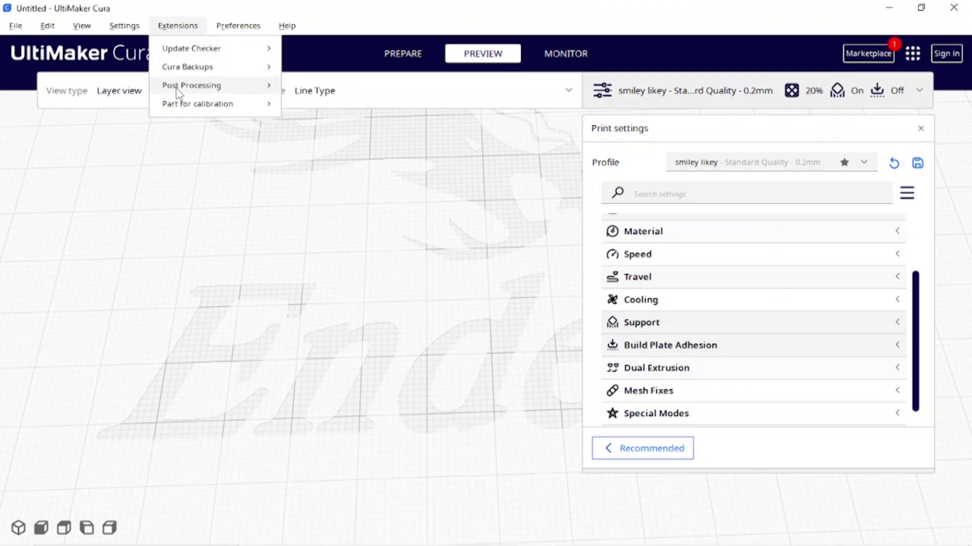
mouse_move(179, 107)
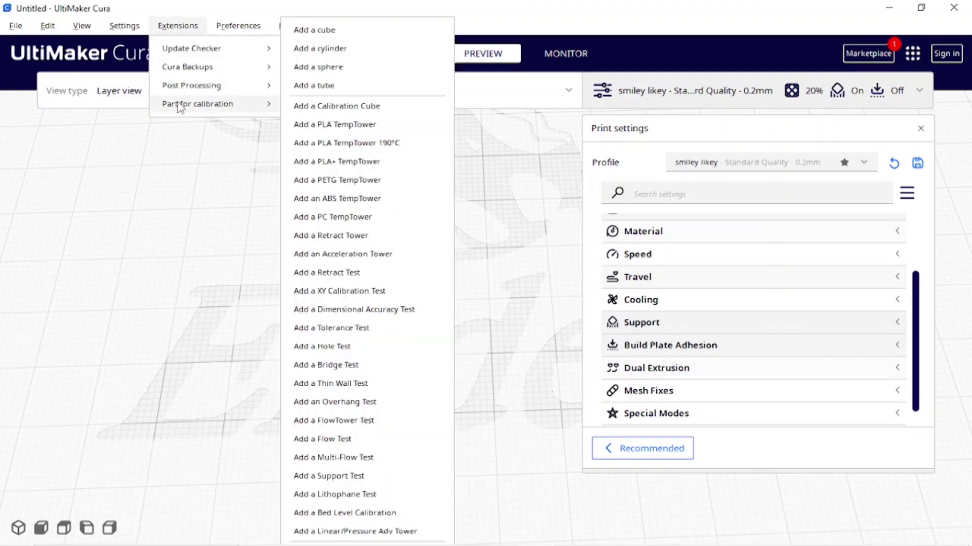
click(309, 107)
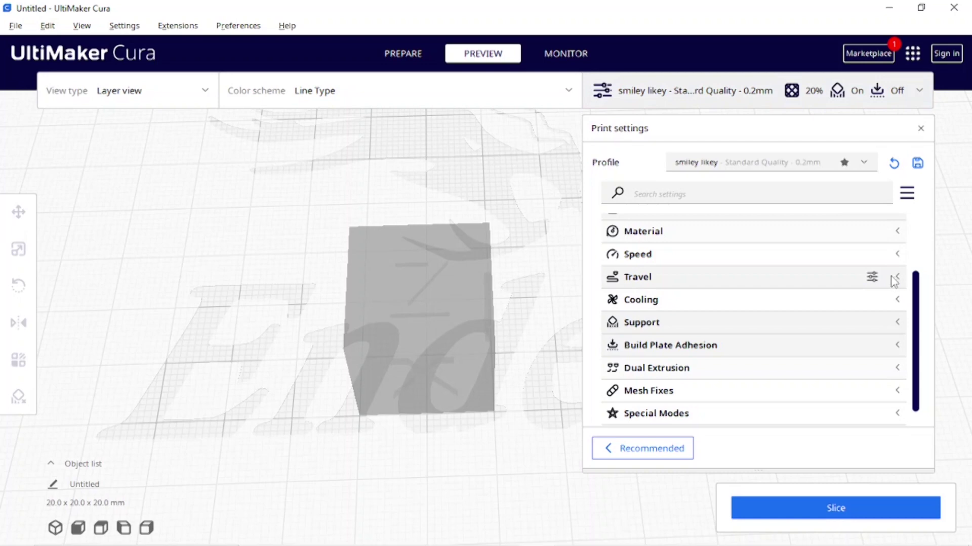
scroll(886, 284, up, 3)
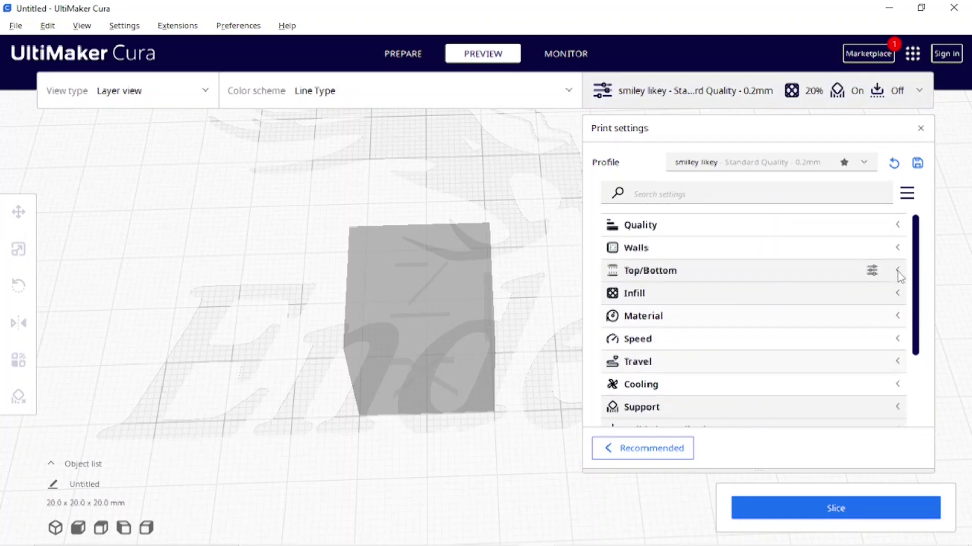
Step: Check the Walls, Material and Build Plate Adhesion print settings, then close the Print settings panel
click(894, 251)
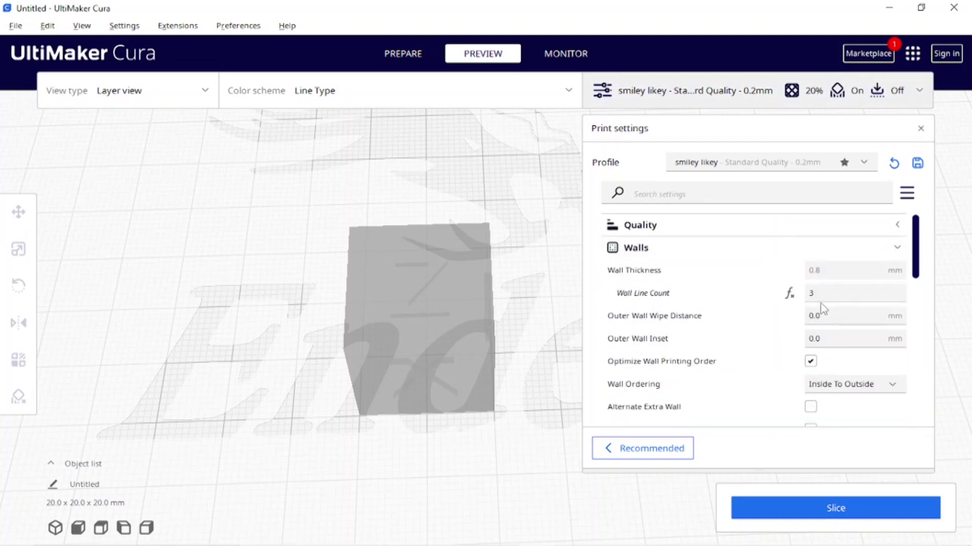
mouse_move(824, 306)
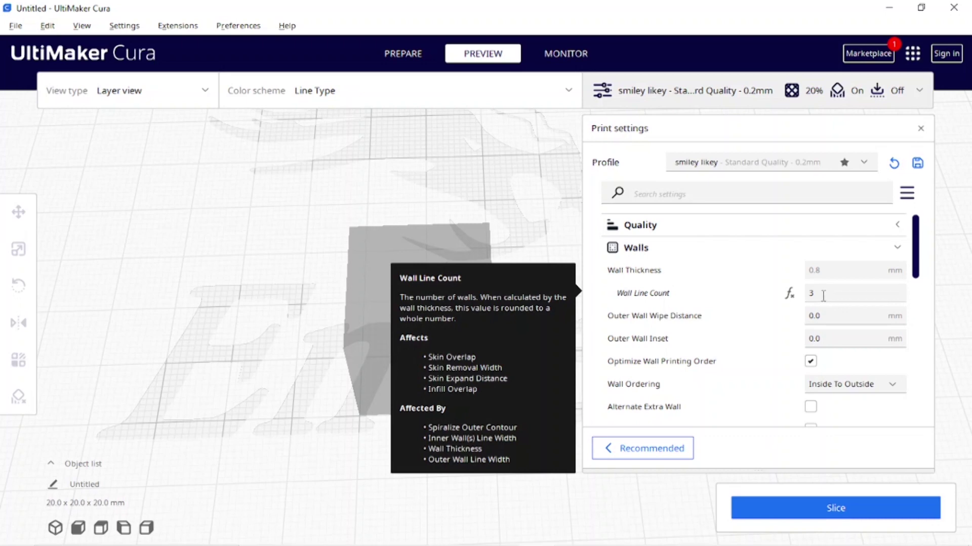
click(897, 248)
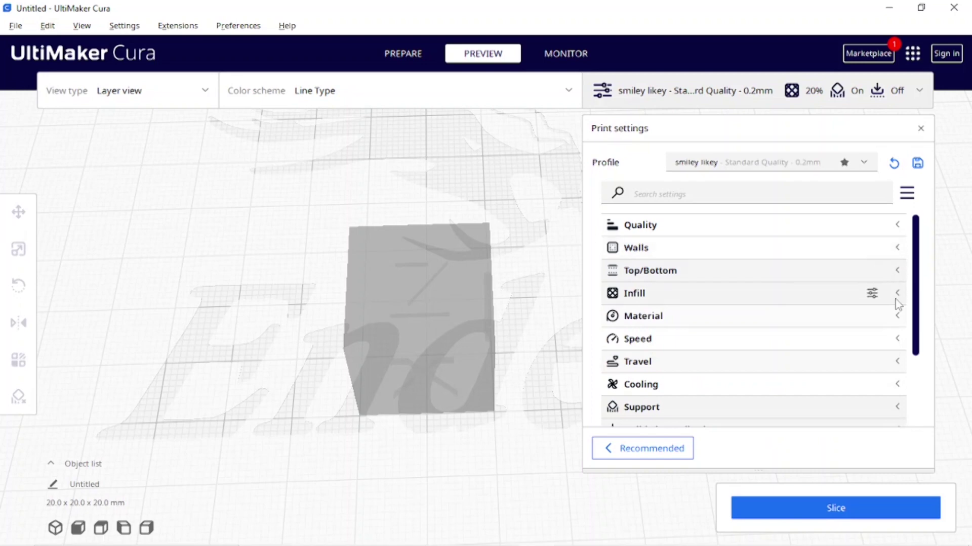
click(897, 318)
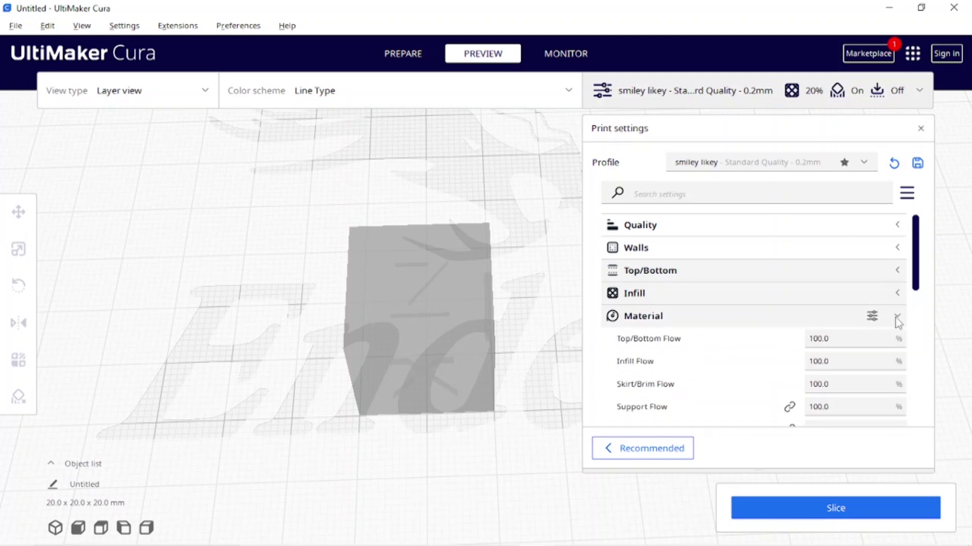
mouse_move(860, 357)
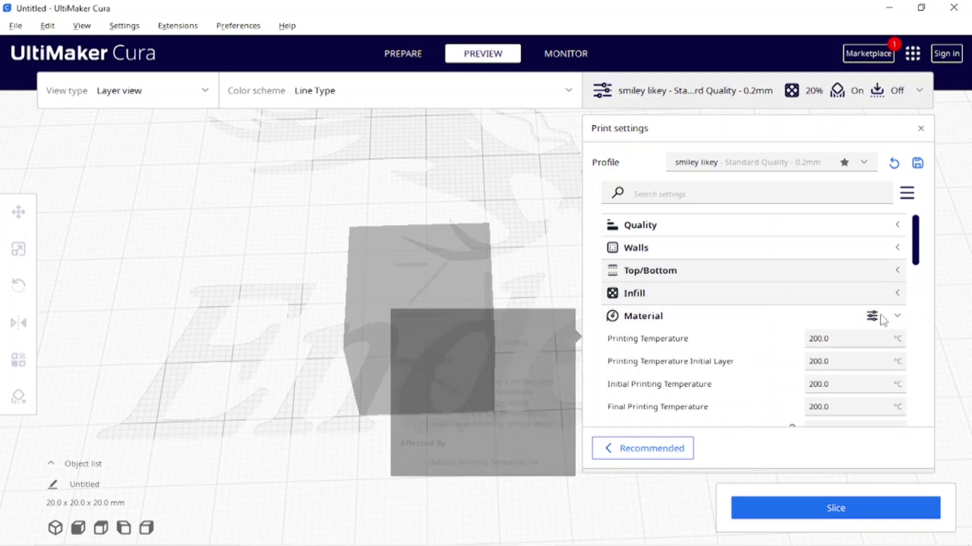
click(897, 317)
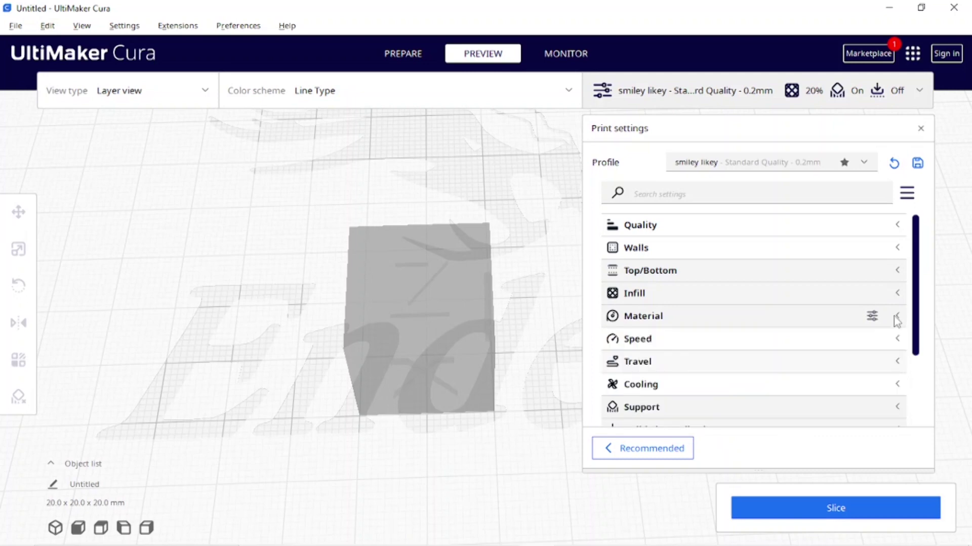
scroll(881, 344, down, 5)
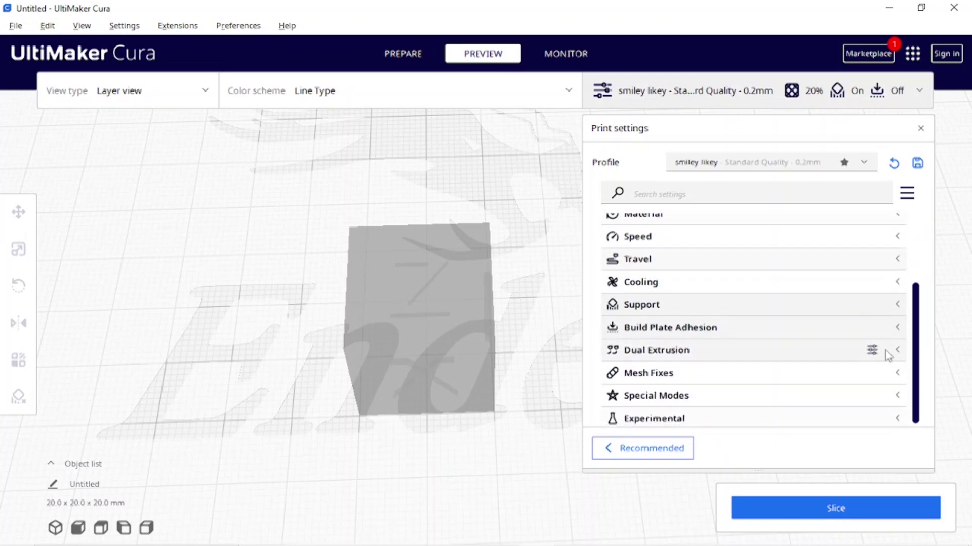
click(898, 330)
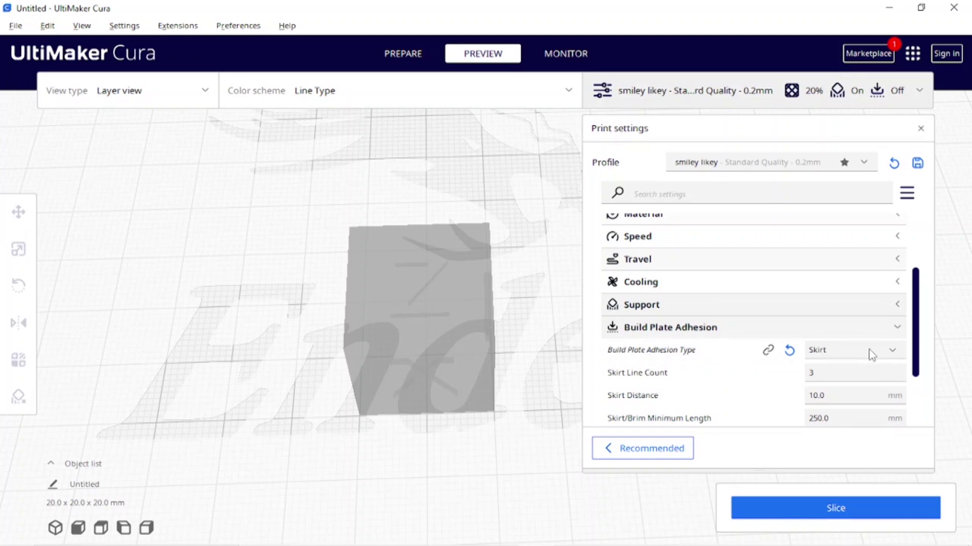
click(898, 330)
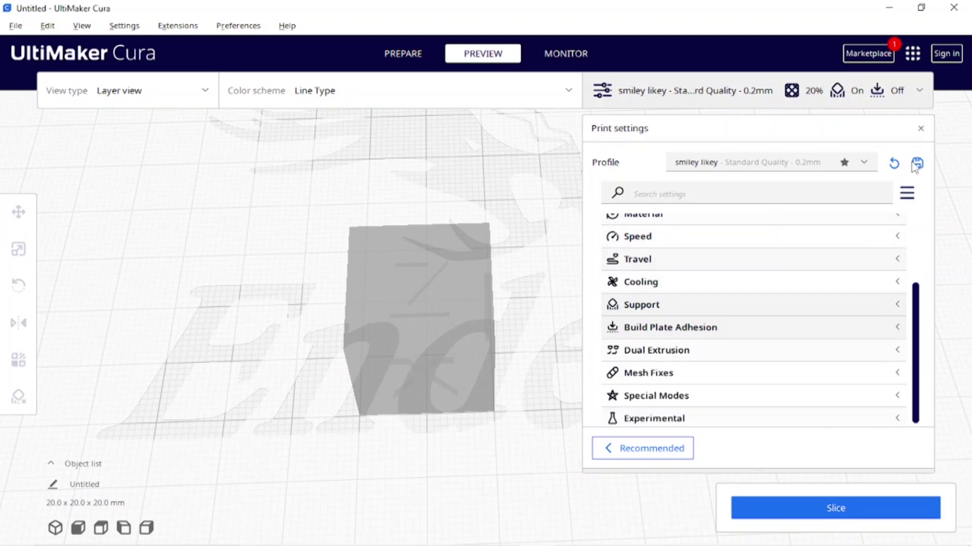
click(920, 129)
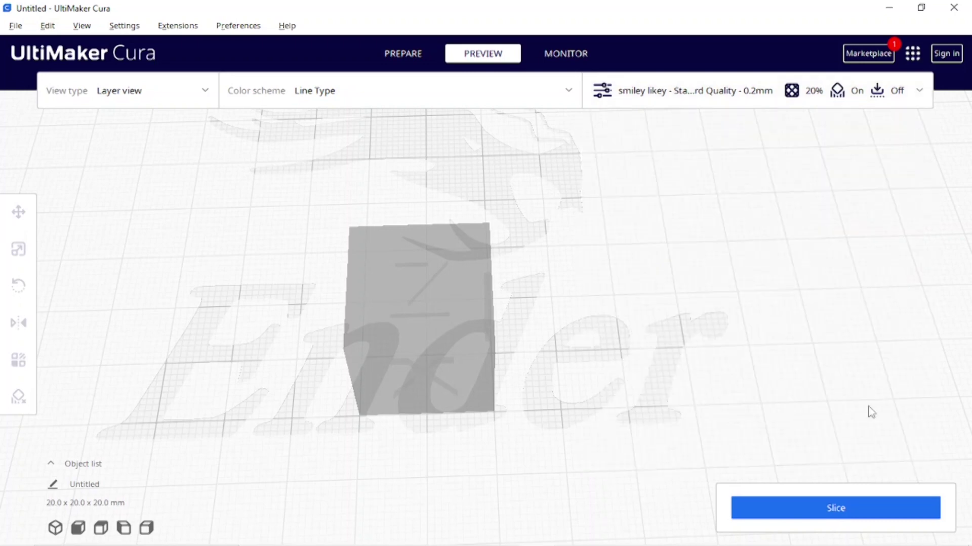
Step: Slice the cube (33 min, 4 g) and step the layer preview down from the top layer
click(844, 504)
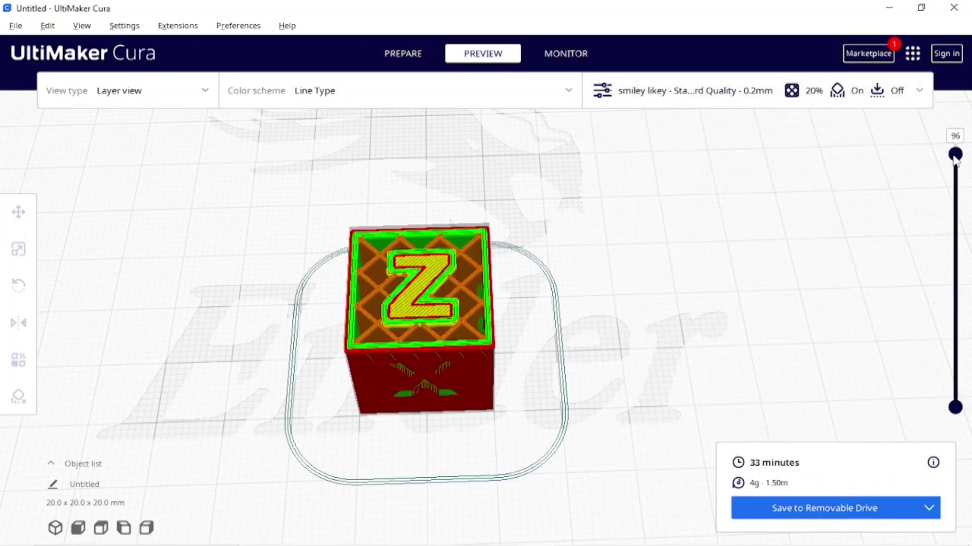
drag(955, 155, 959, 147)
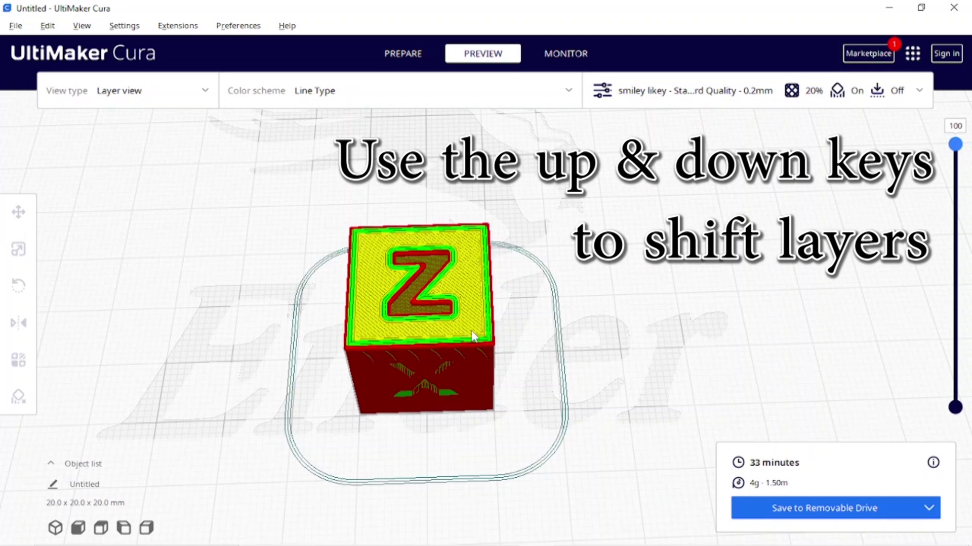
key(Down)
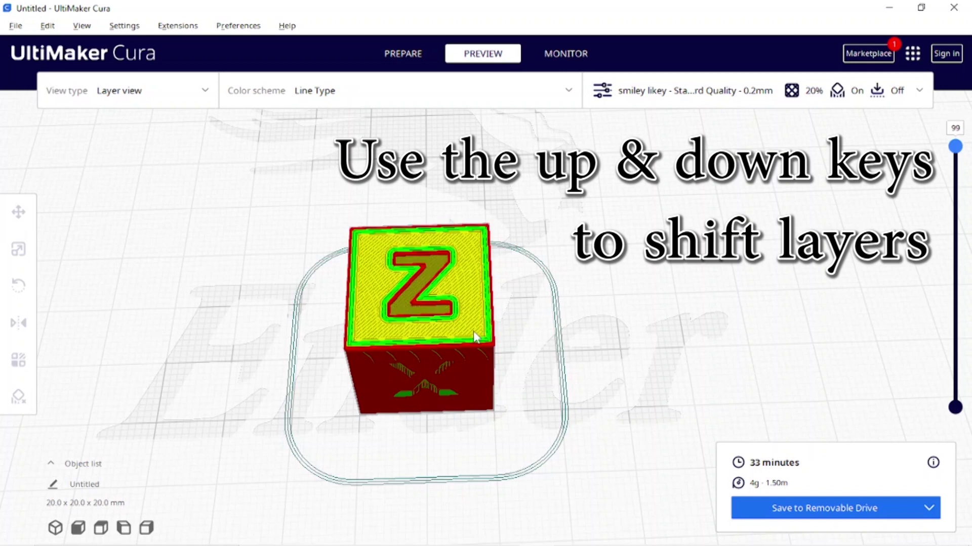
key(Down)
key(Down)
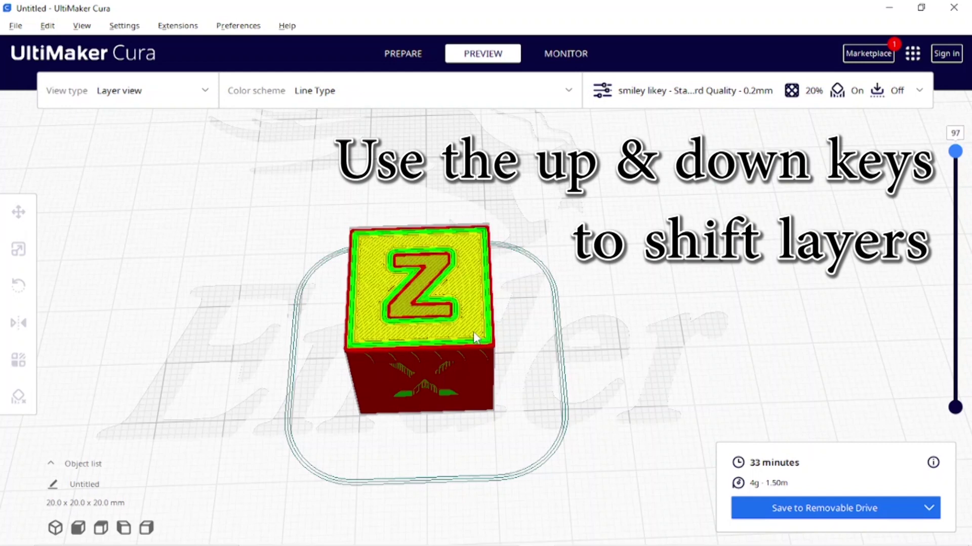
key(Down)
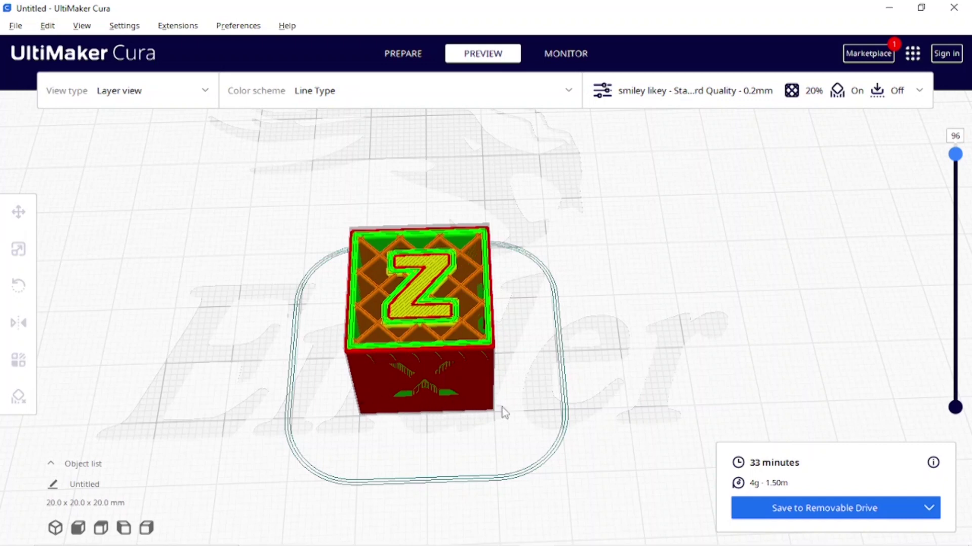
Step: Add a Filament Change script in the Modify G-Code post-processing editor
click(188, 26)
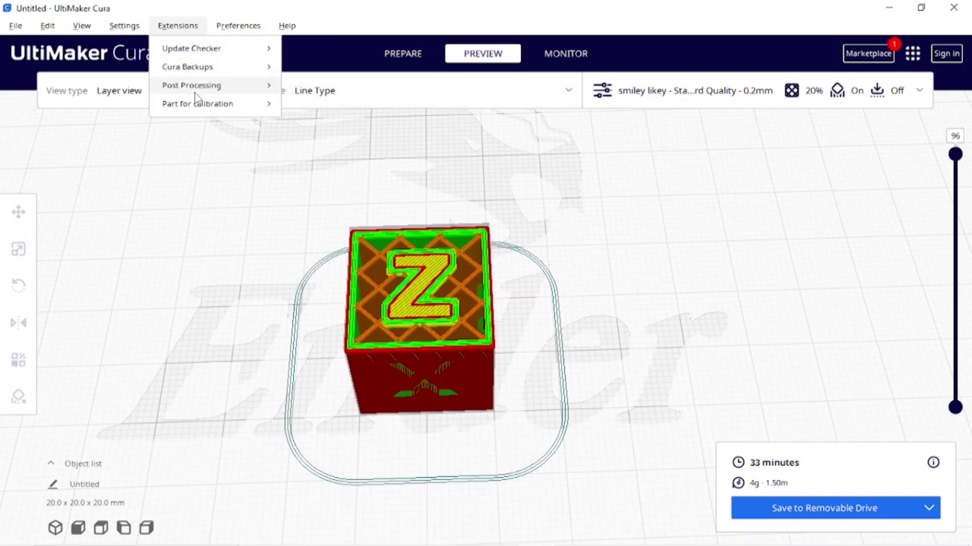
mouse_move(195, 87)
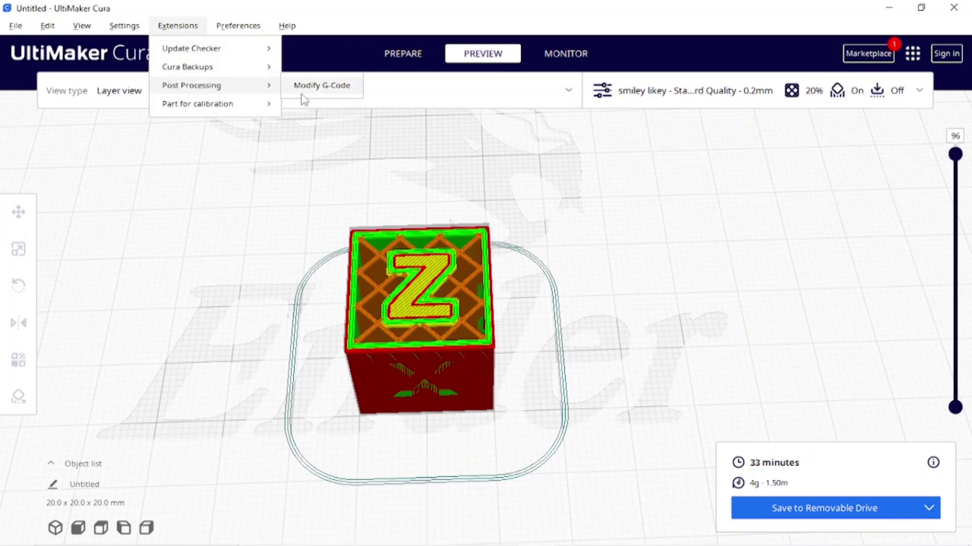
click(317, 91)
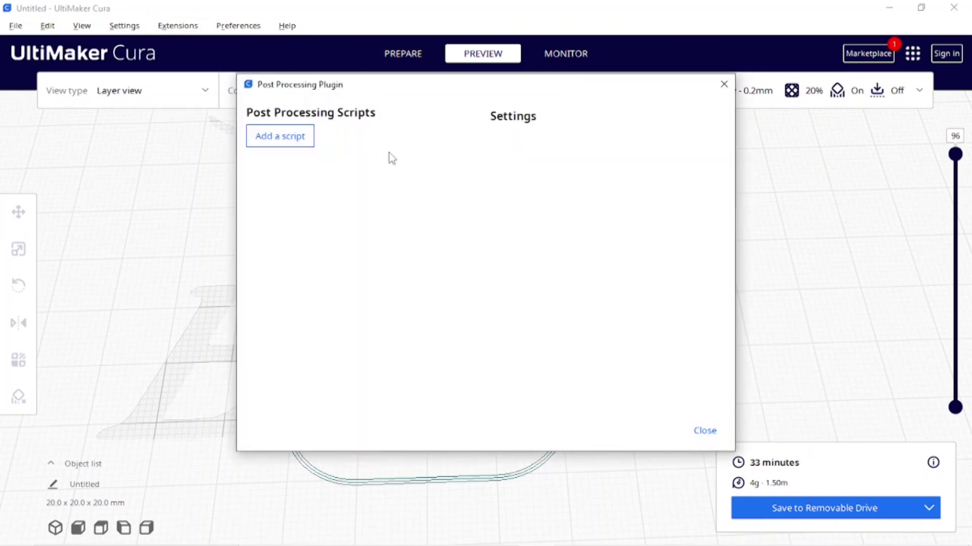
click(292, 137)
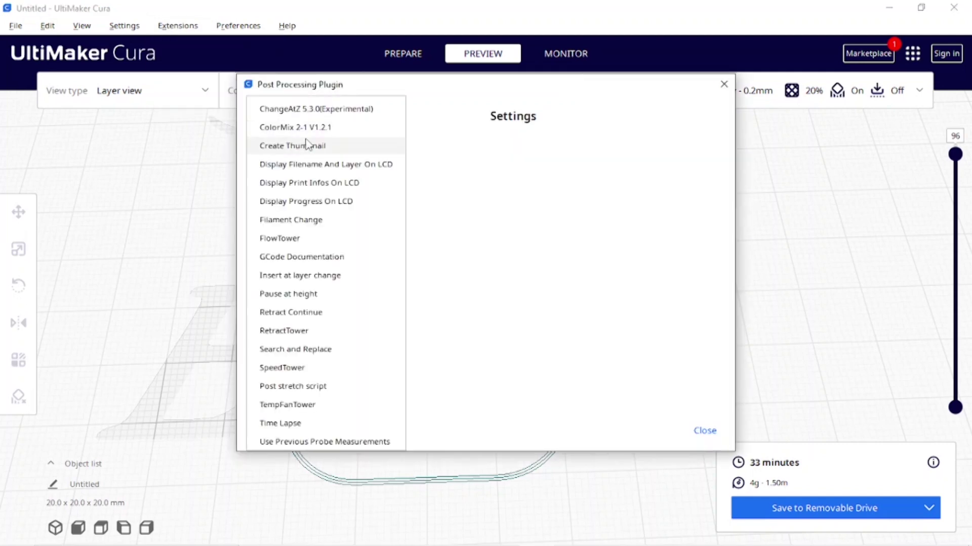
click(297, 221)
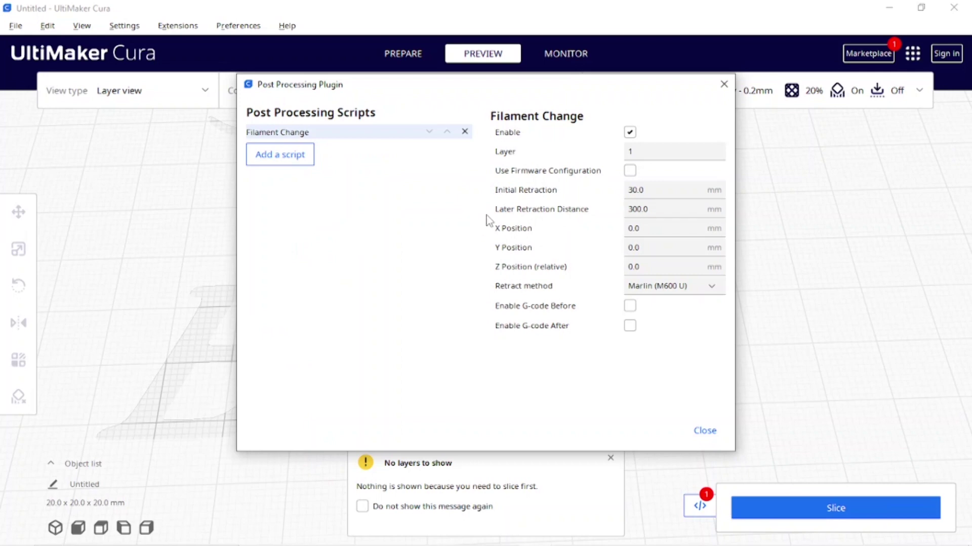
Step: Set the Filament Change to layer 10 with a 400 mm later retraction distance
click(634, 152)
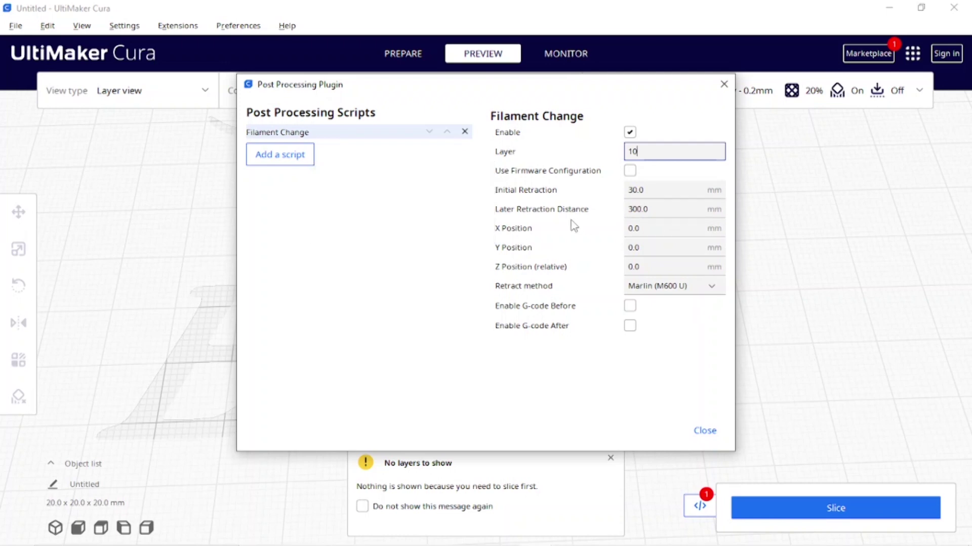
mouse_move(583, 218)
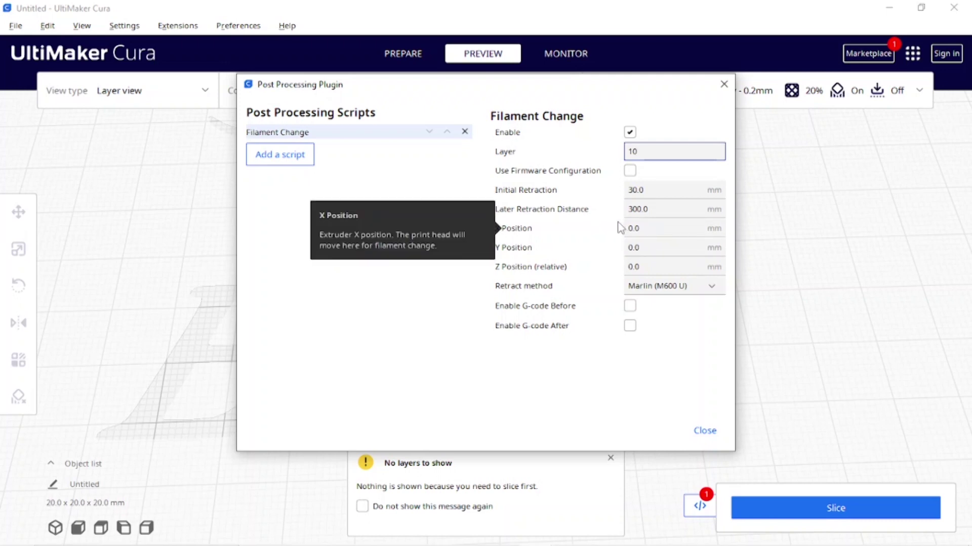
mouse_move(637, 273)
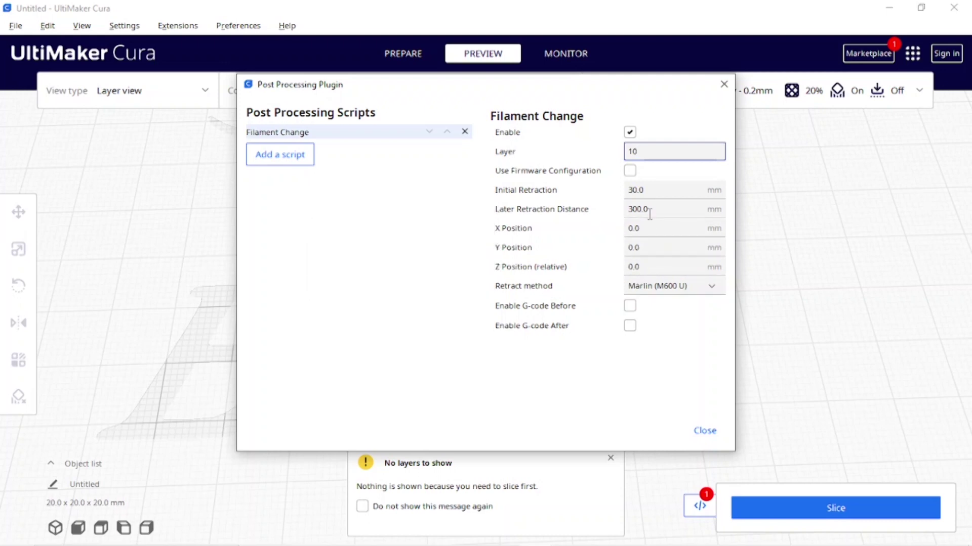
drag(650, 212, 625, 212)
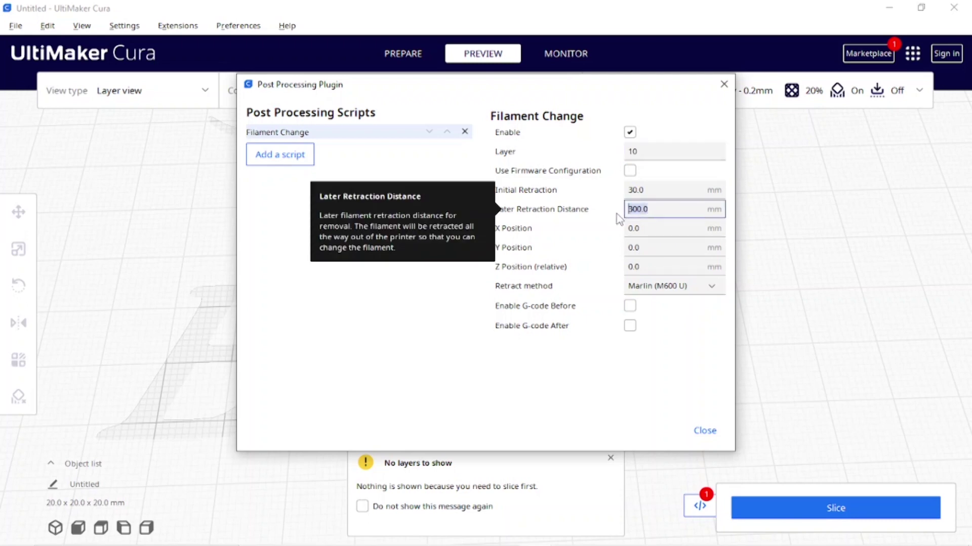
text(400)
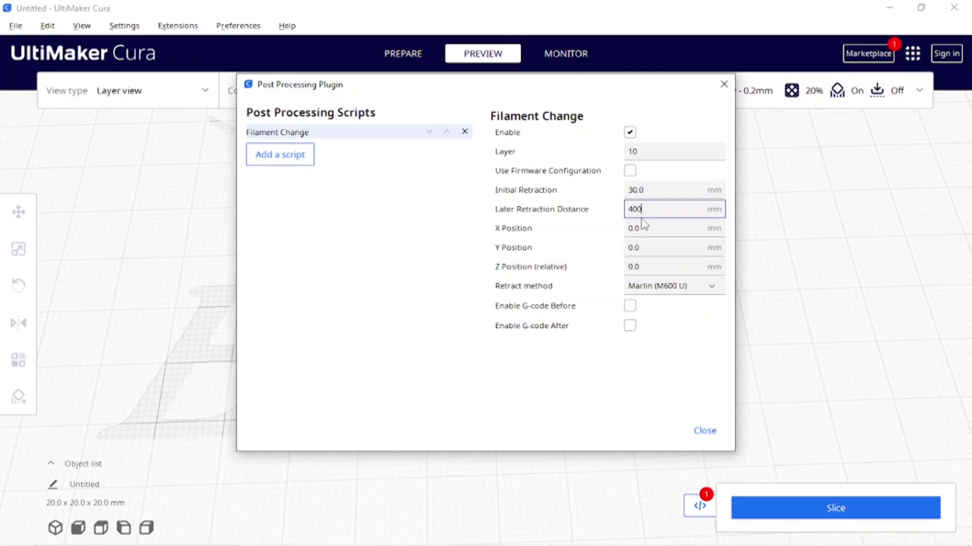
mouse_move(648, 211)
click(284, 159)
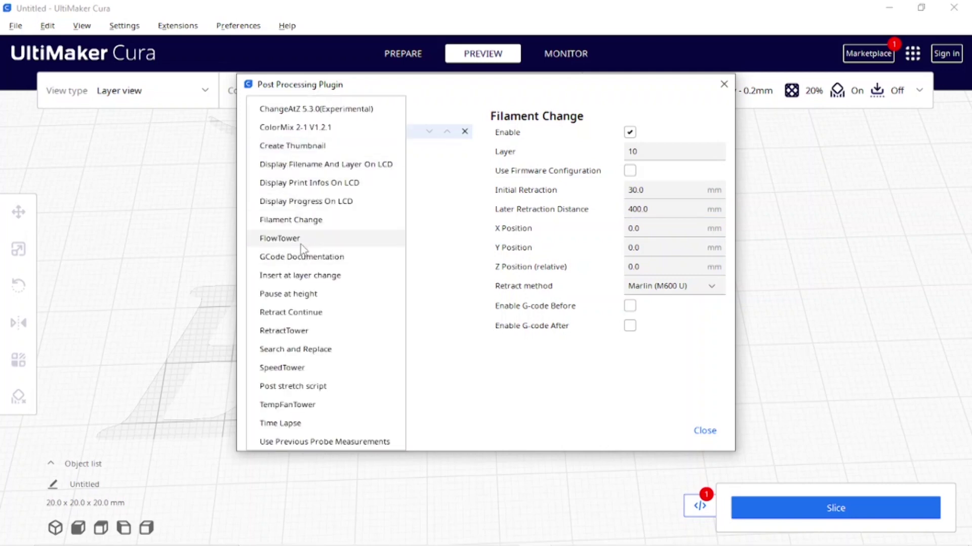
Step: Add a second Filament Change script at layer 96 with 400 mm later retraction
click(304, 222)
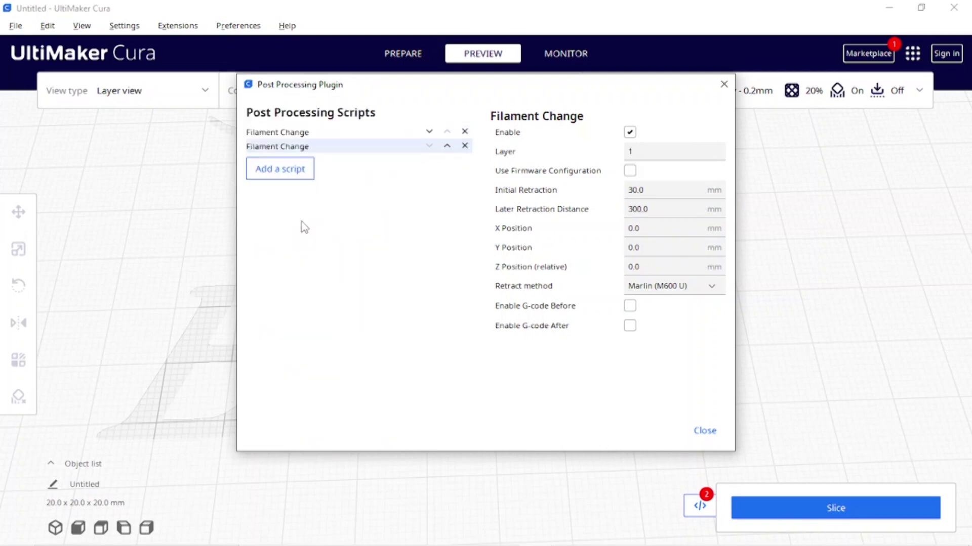
click(644, 152)
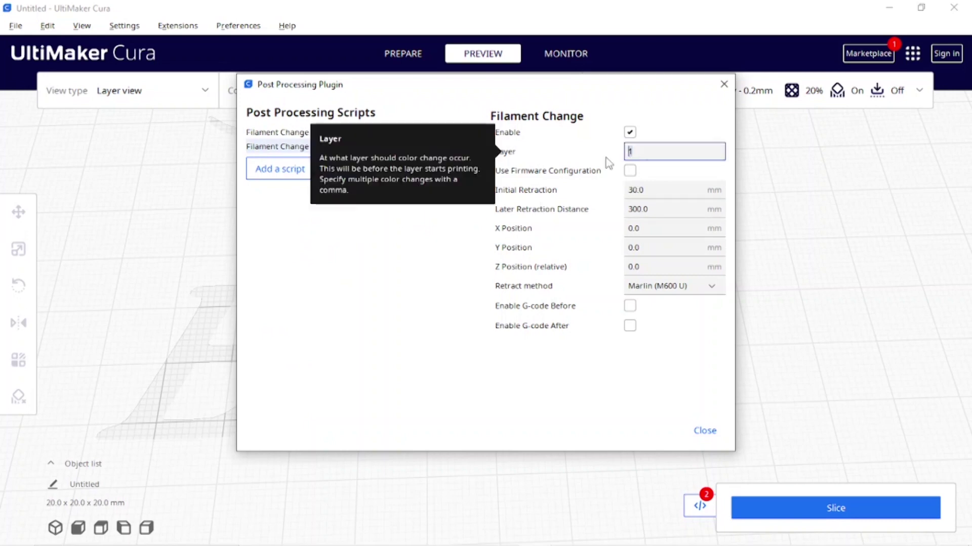
text(96)
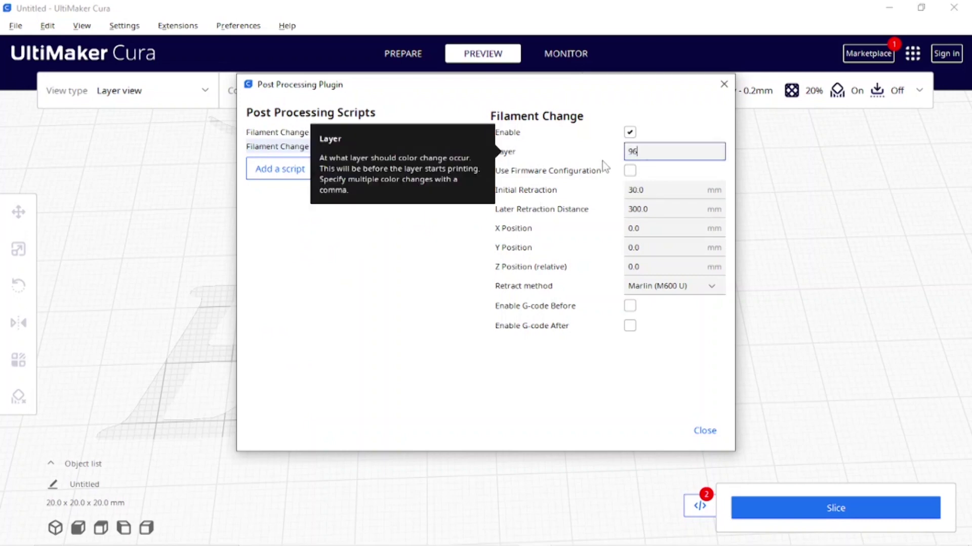
click(659, 208)
text(400)
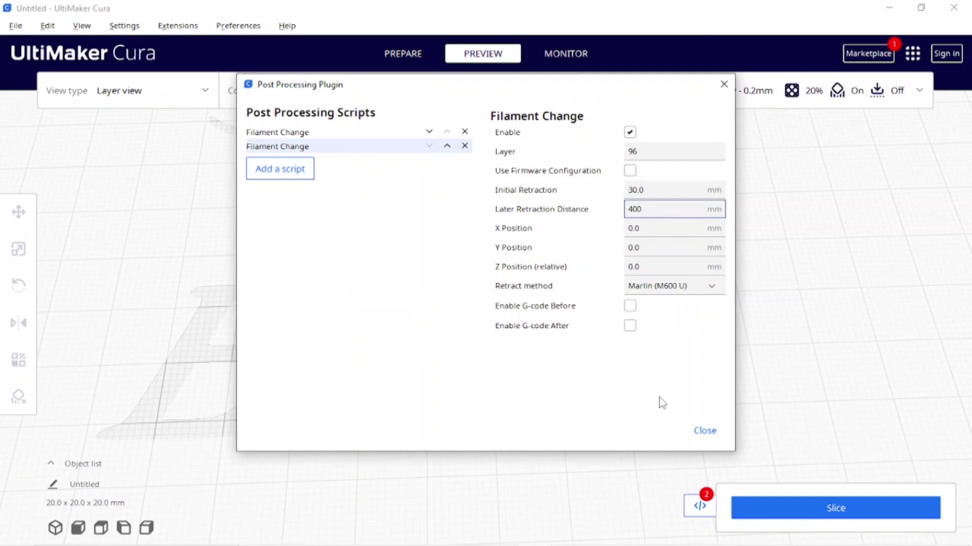
Step: Close the Post Processing dialog and reslice the cube with both filament change scripts
click(706, 434)
click(851, 511)
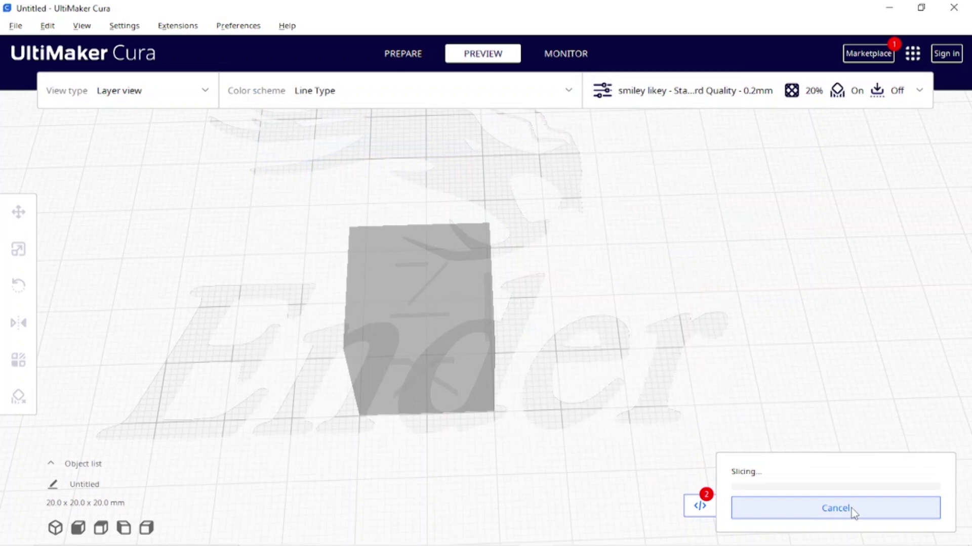